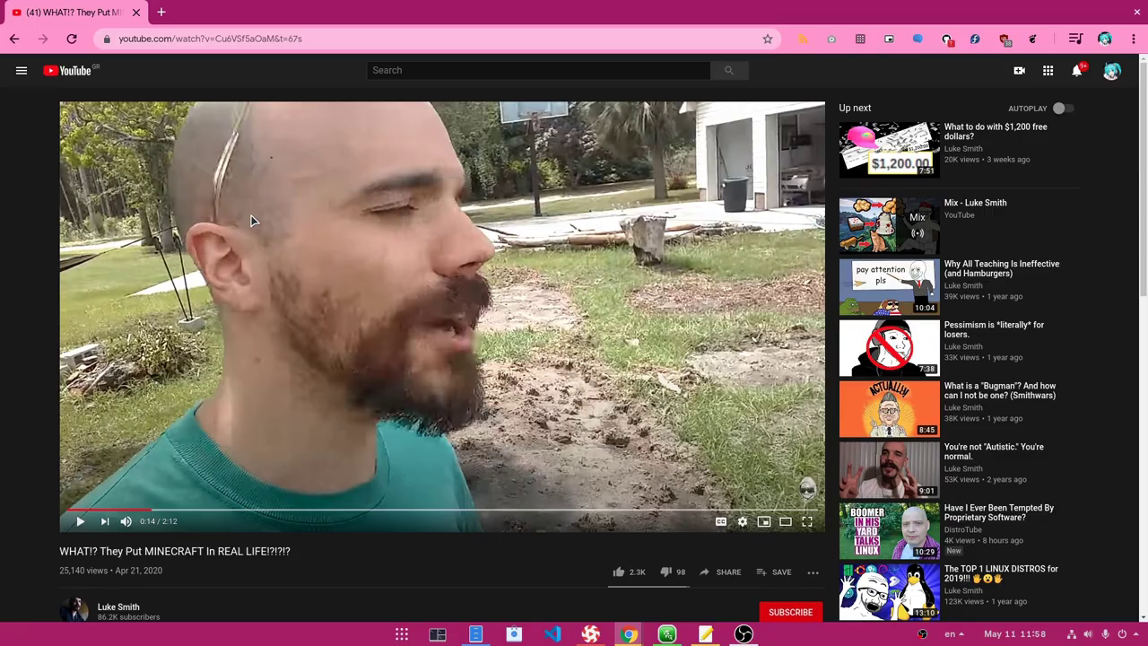
- Play the Minecraft video, then select the Silverblue 32 S01E02 first-update episode title
left_click(286, 206)
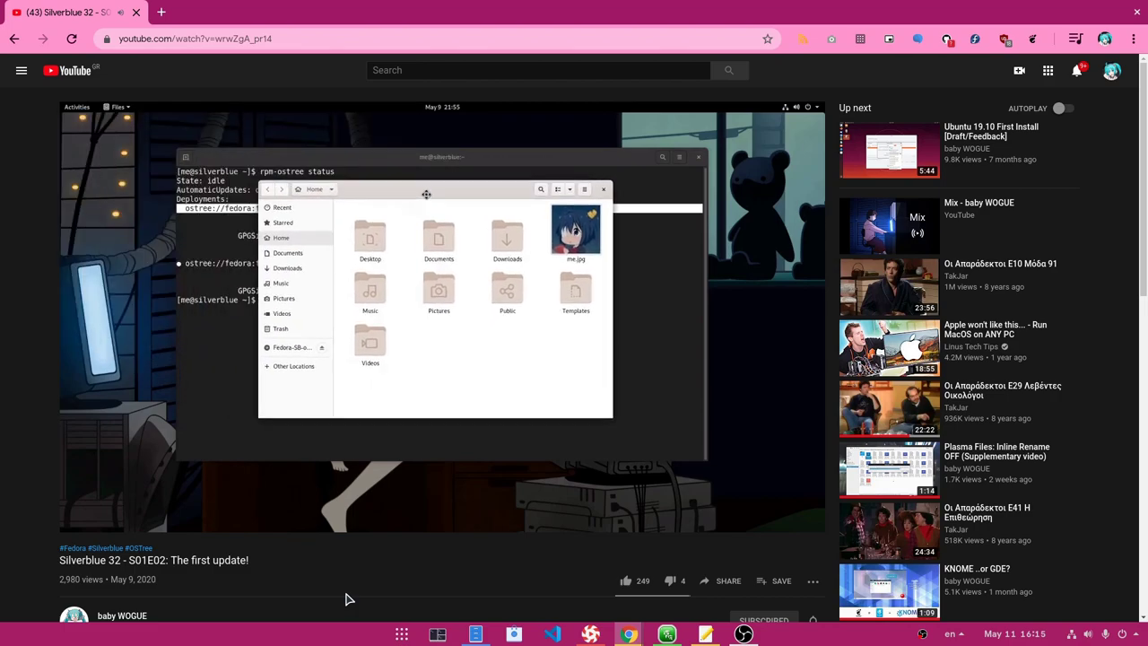
triple_click(205, 560)
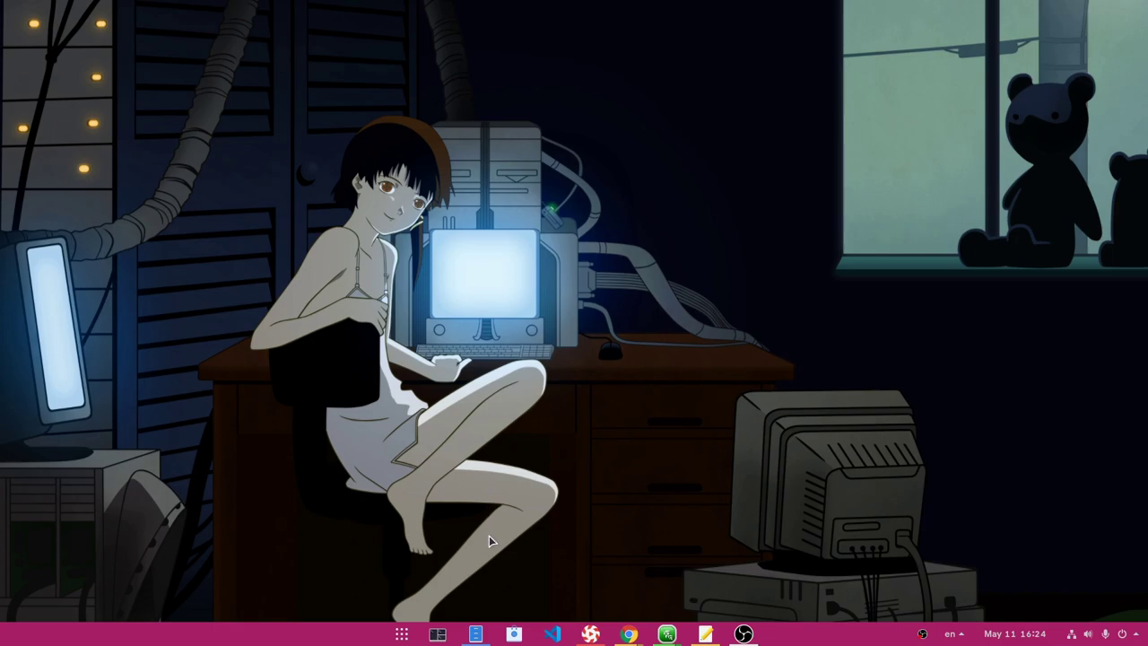
- Open a Tilix terminal in the Home folder from Files
left_click(476, 634)
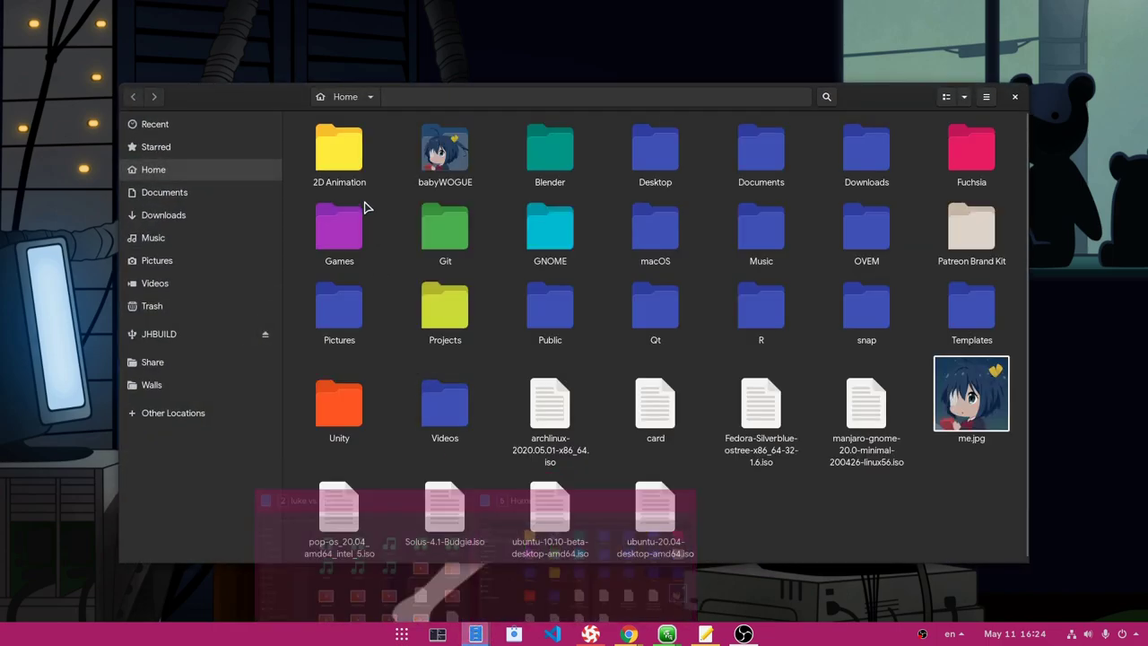
right_click(364, 114)
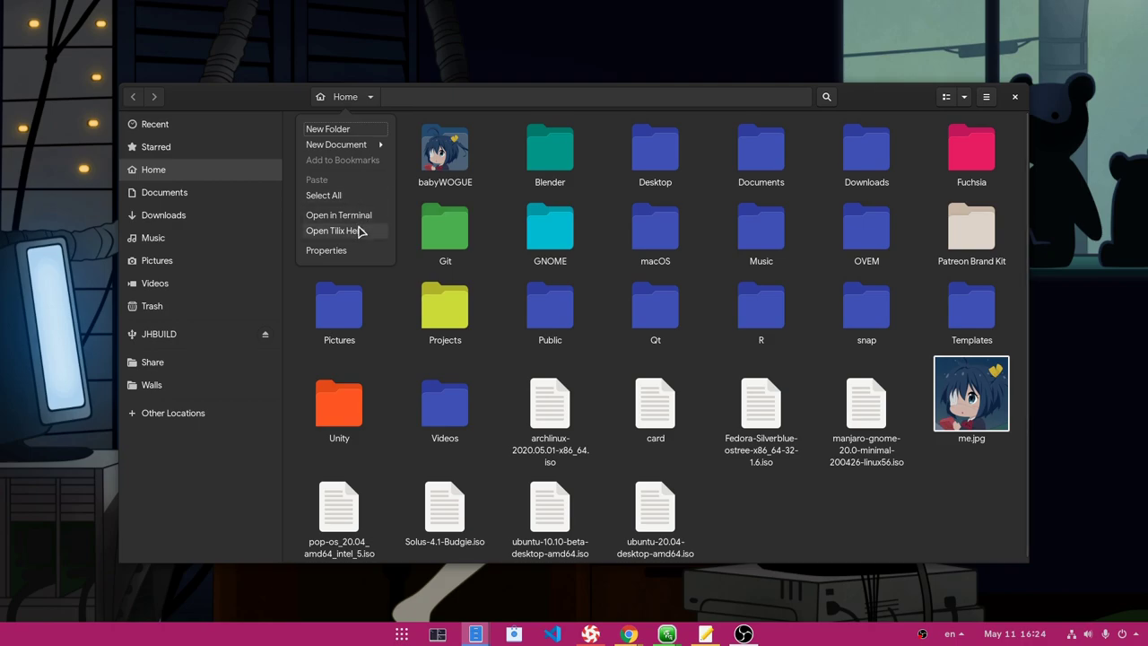
left_click(359, 235)
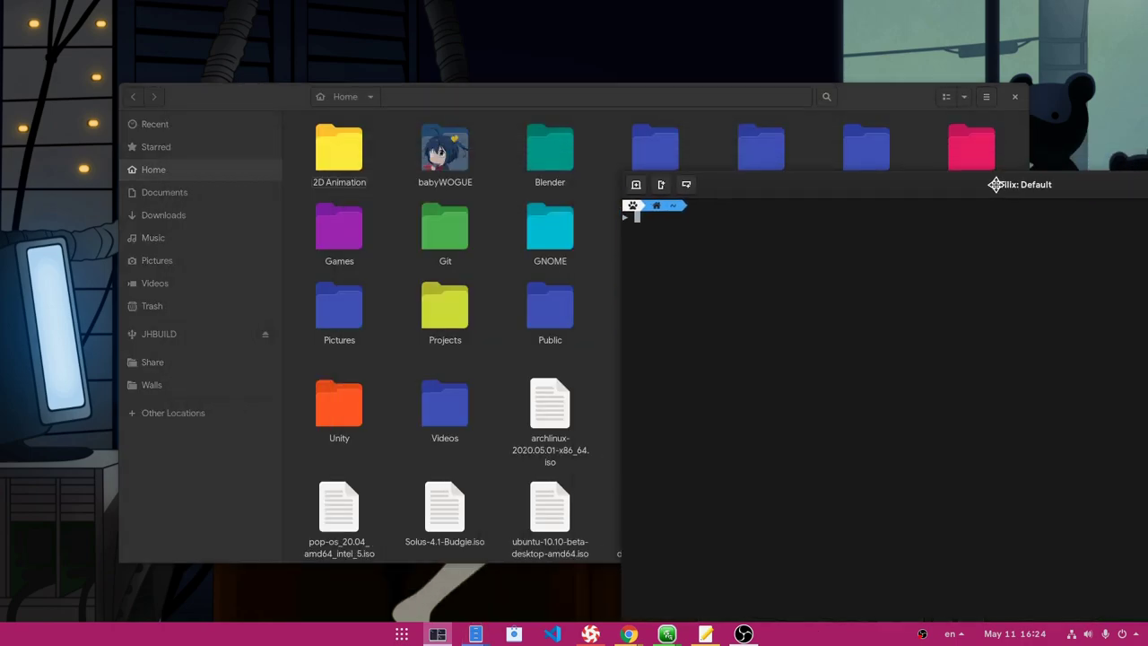
- Snap the terminal and file manager to halves, reposition them, and show the Activities overview
left_click_drag(996, 184, 1144, 270)
left_click_drag(507, 99, 2, 195)
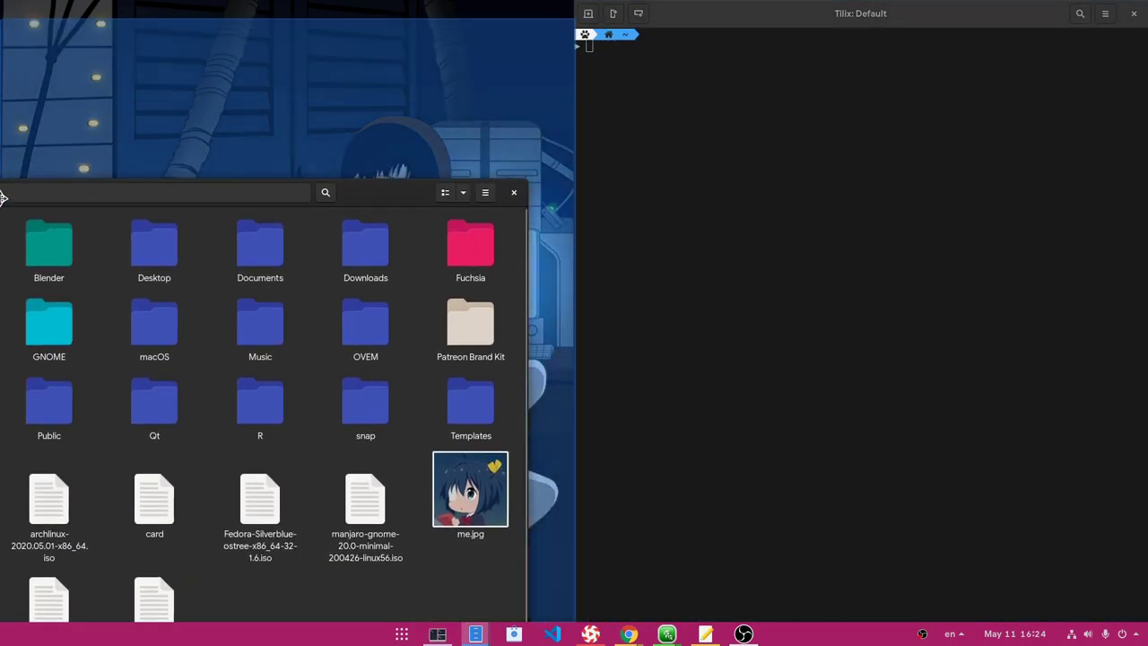
left_click_drag(699, 36, 465, 199)
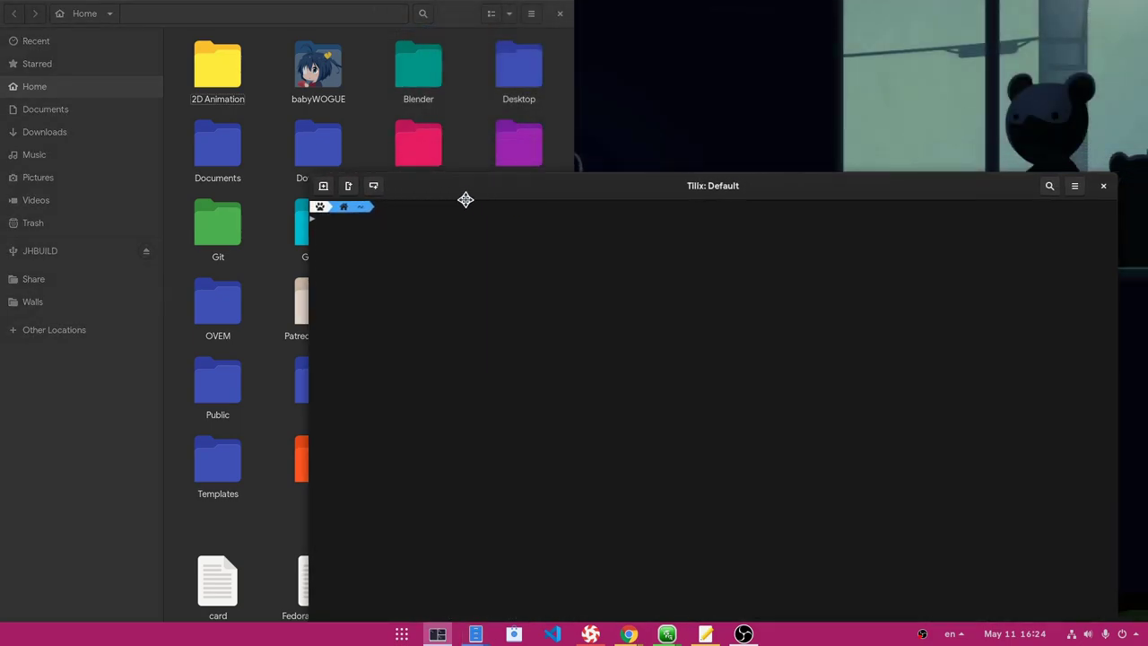
left_click_drag(502, 16, 702, 96)
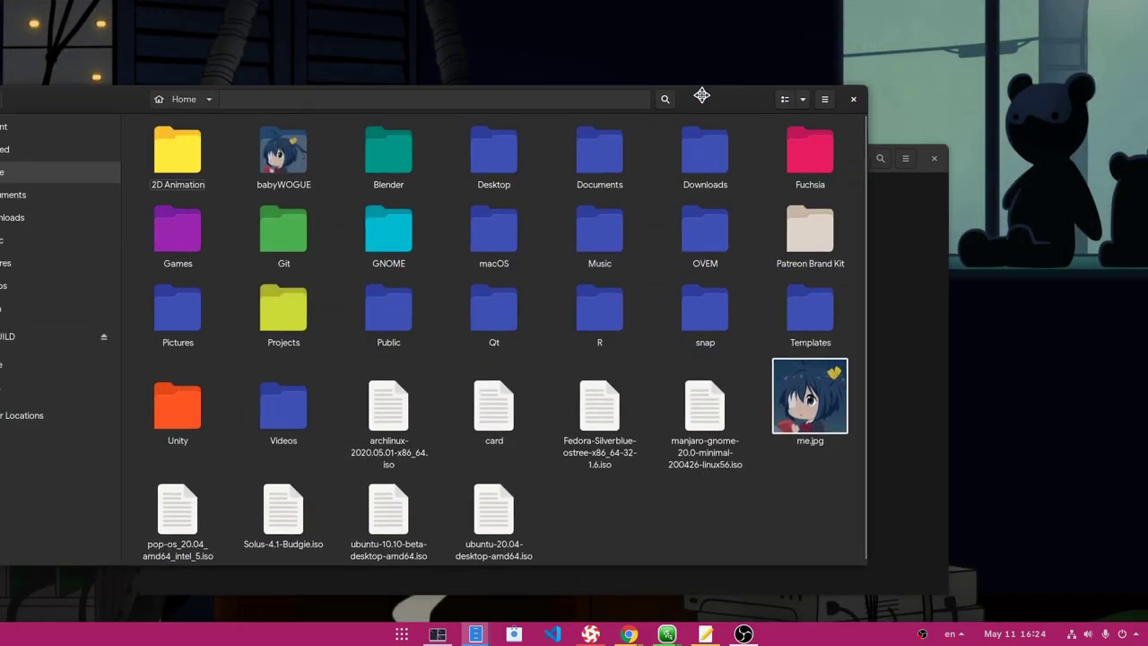
key("super")
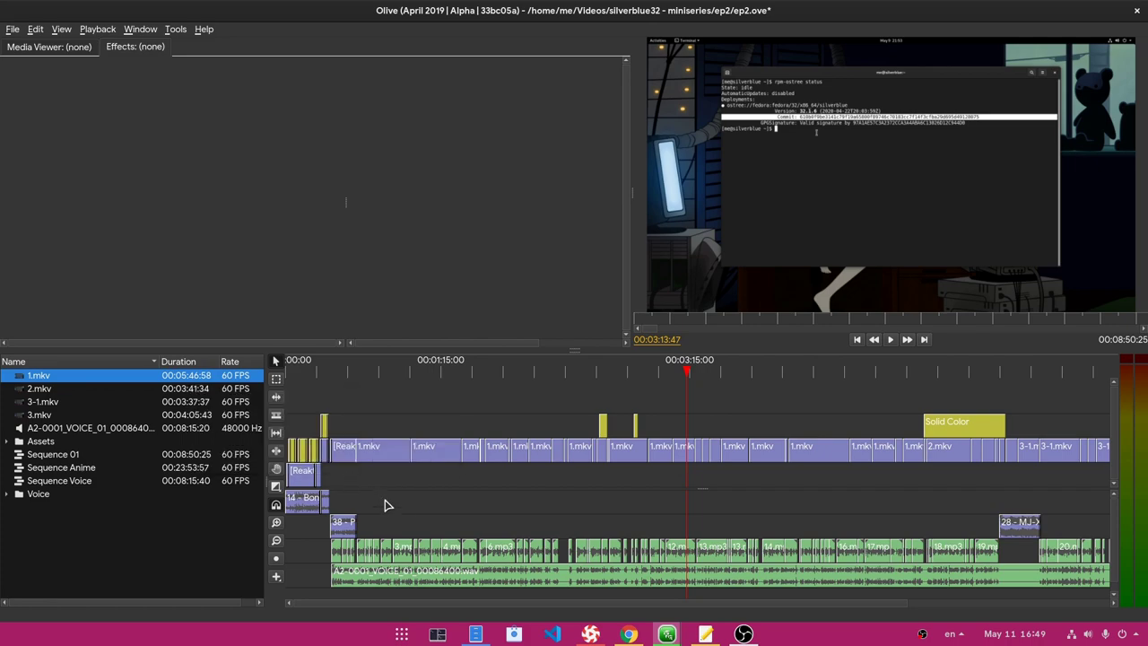
- Select the 1.mkv clip and move the playhead to 00:34, then near 05:02
left_click(374, 454)
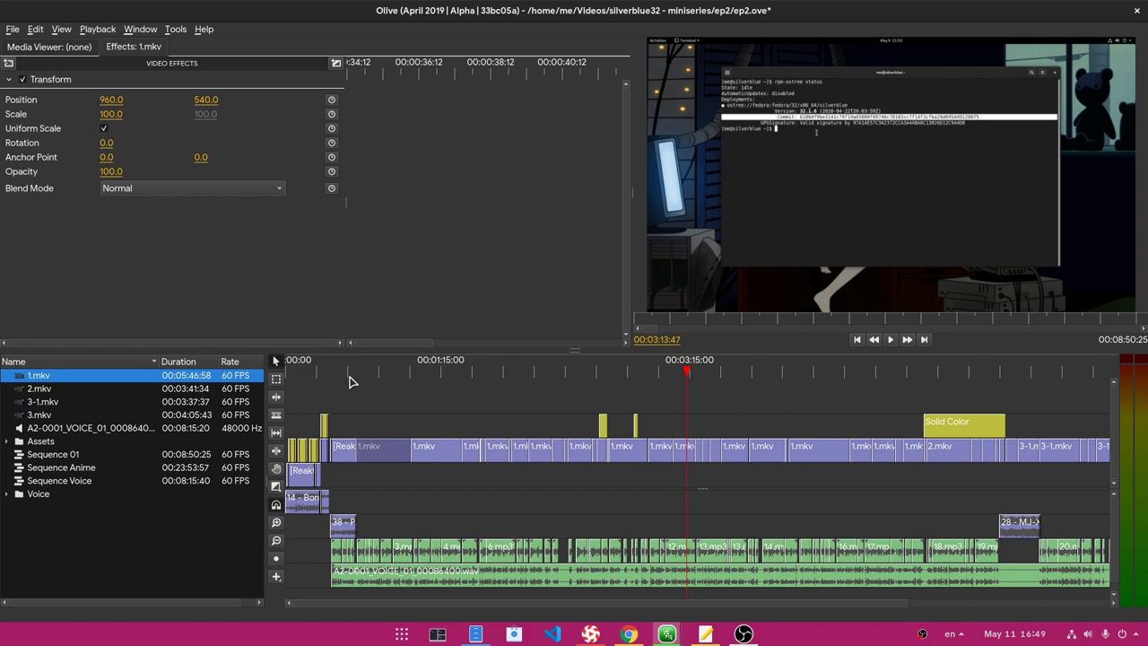
left_click(356, 372)
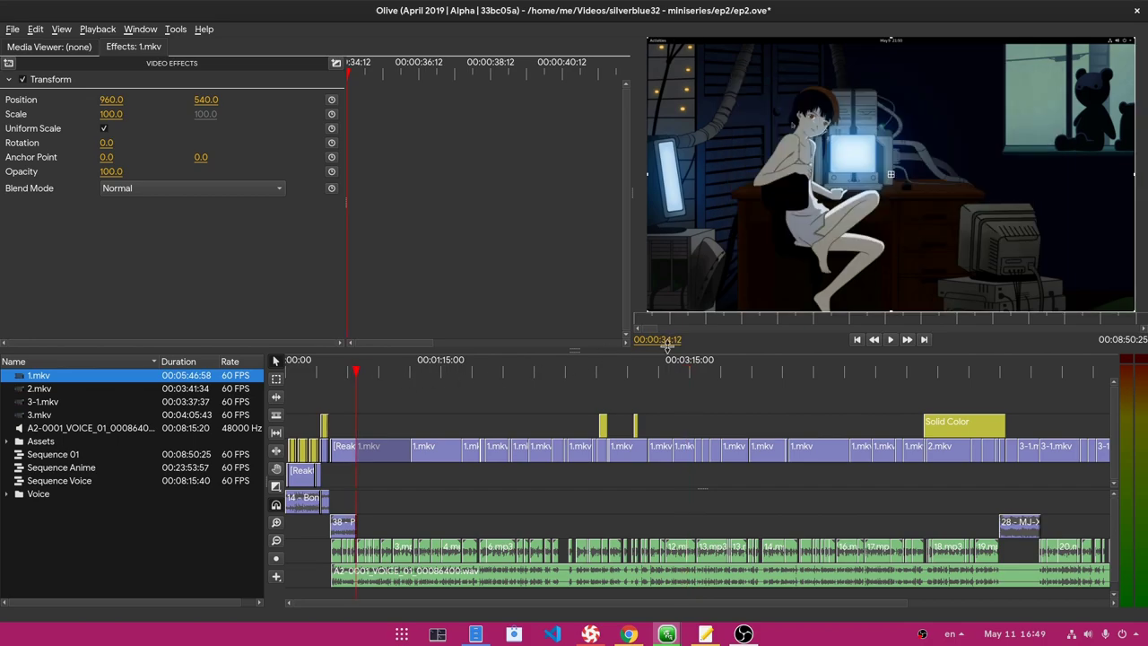
left_click(911, 372)
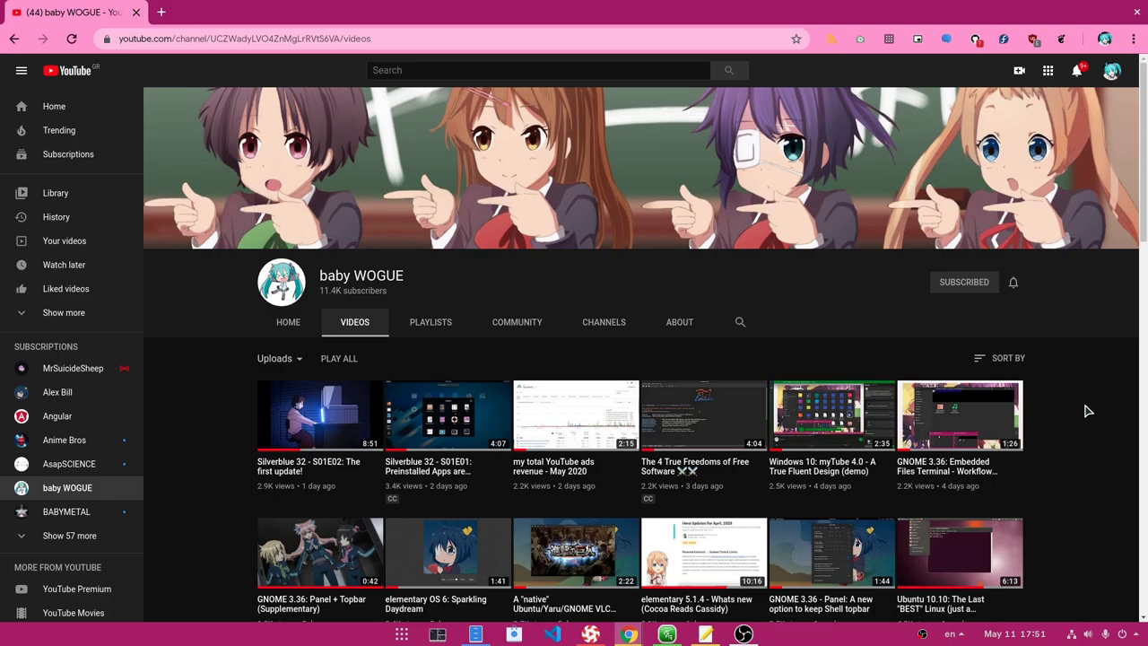
scroll(1088, 411, "down", 4)
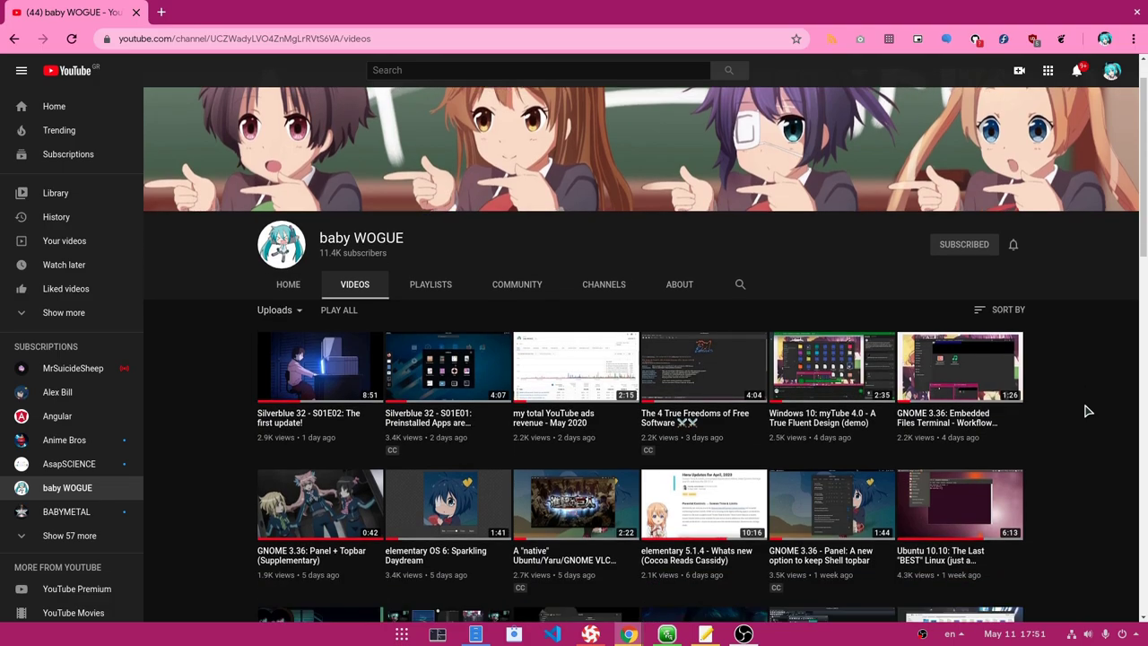
scroll(1089, 411, "down", 4)
scroll(1089, 411, "down", 3)
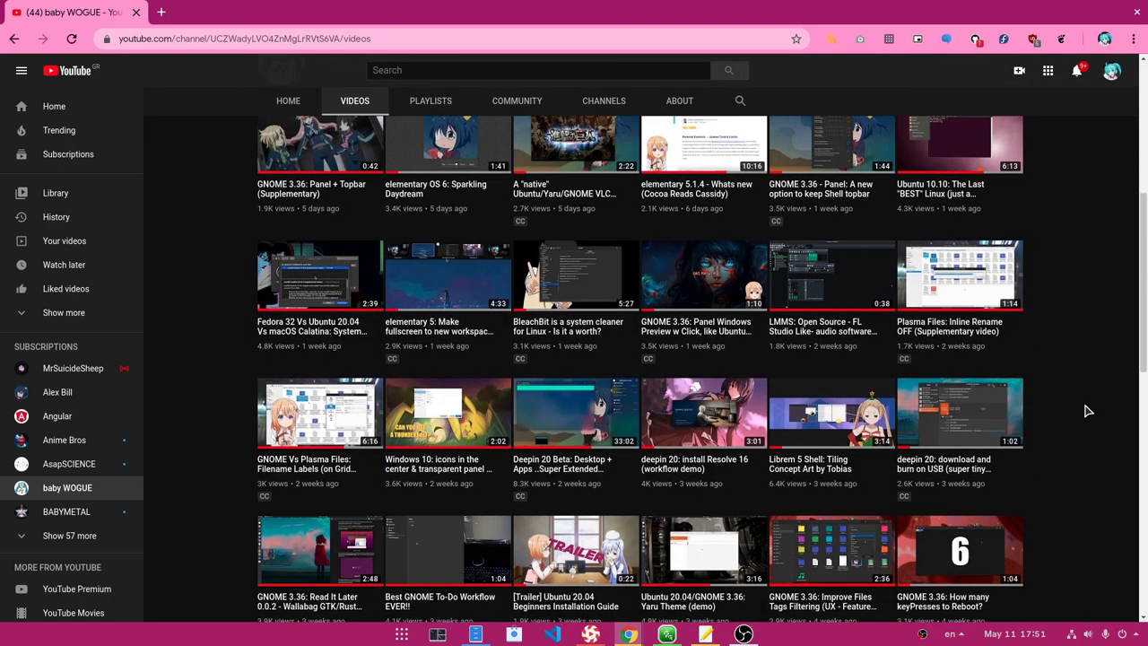
scroll(1088, 411, "down", 3)
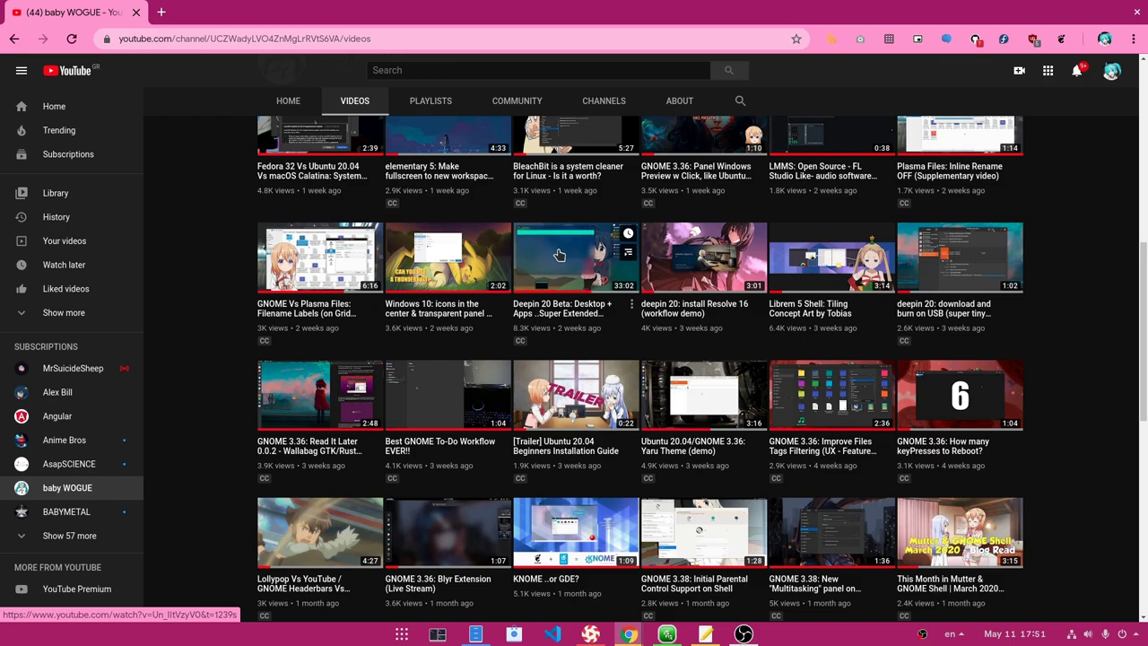
scroll(559, 255, "up", 3)
scroll(559, 254, "up", 3)
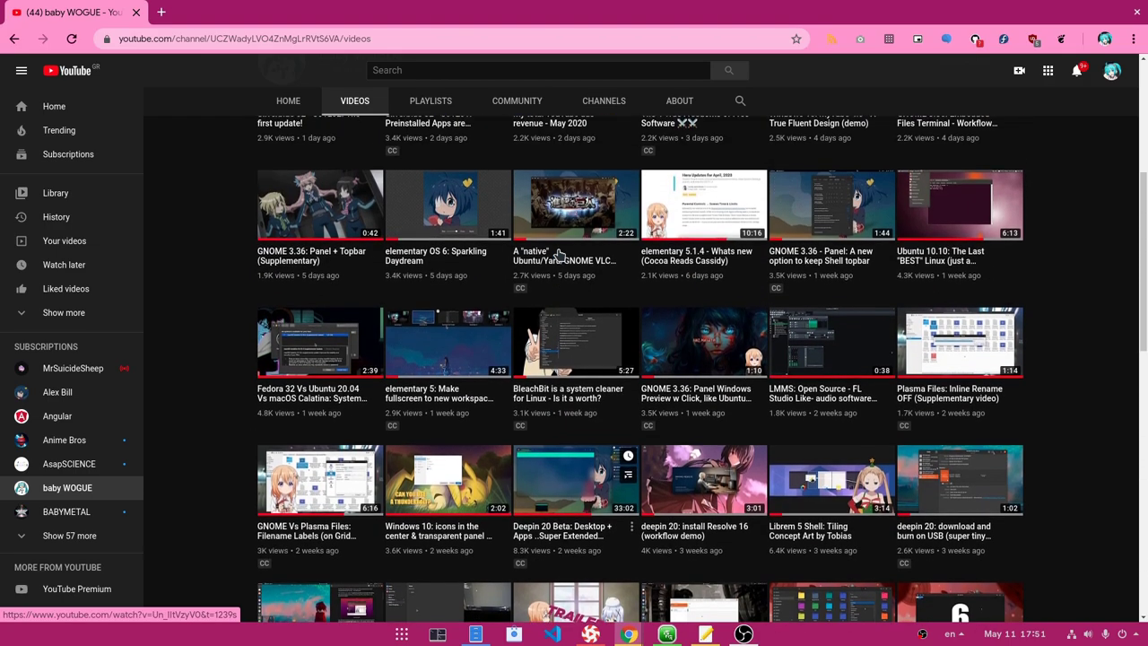
scroll(558, 255, "up", 3)
scroll(558, 254, "up", 1)
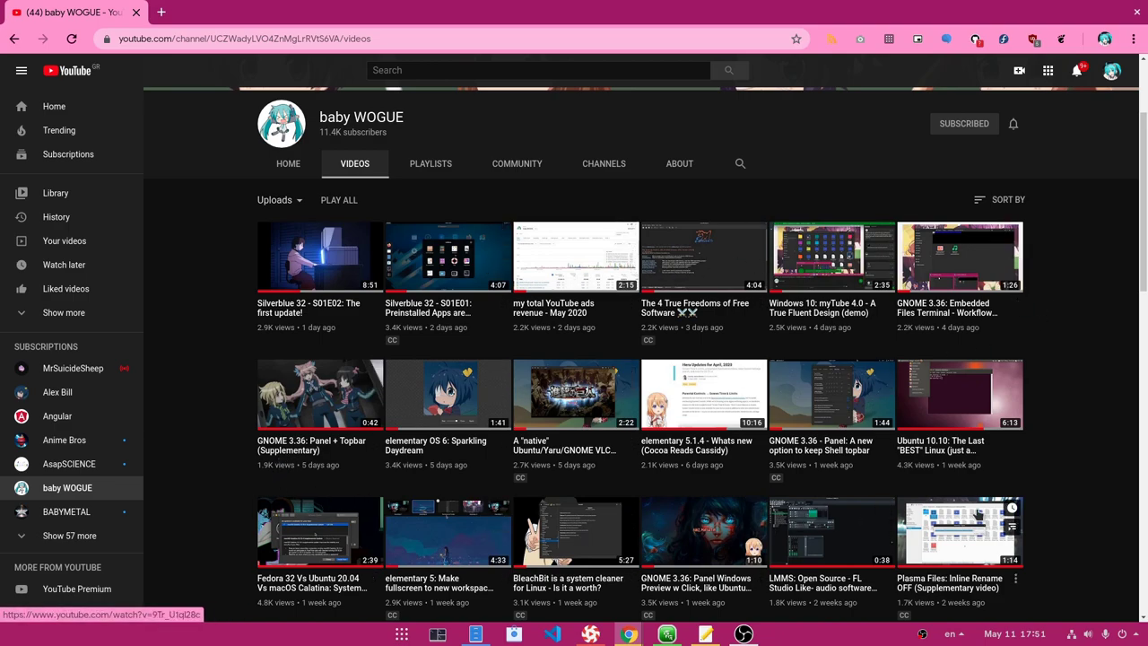
scroll(754, 449, "down", 2)
scroll(754, 449, "down", 2)
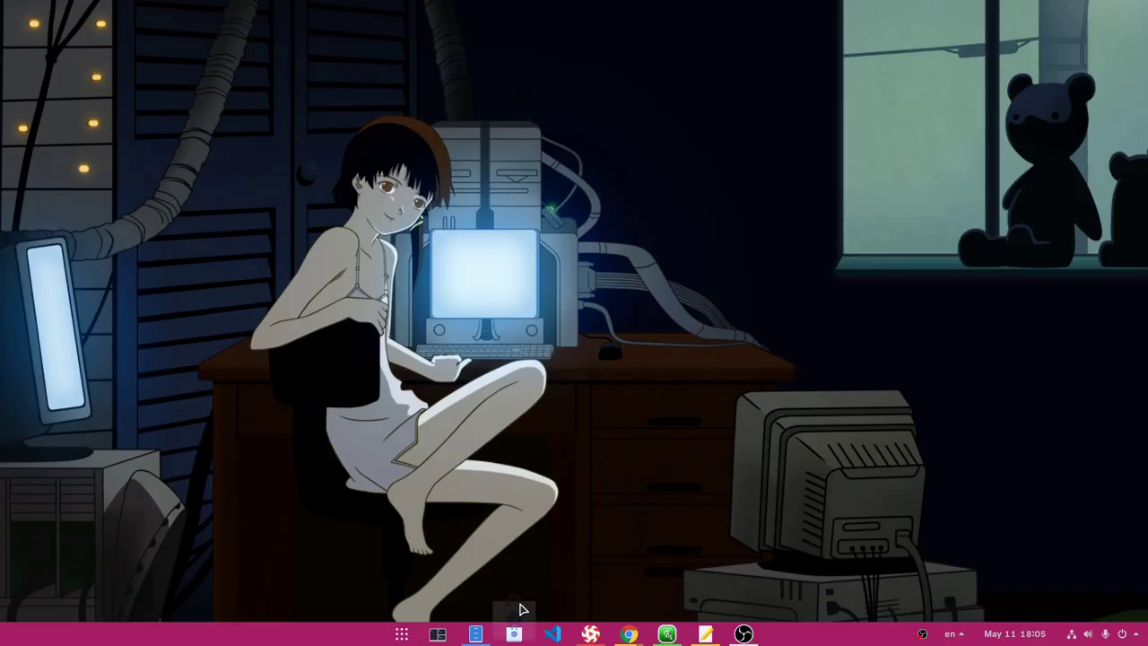
- View the installed Almond app's details in GNOME Software, then return to Installed
left_click(515, 634)
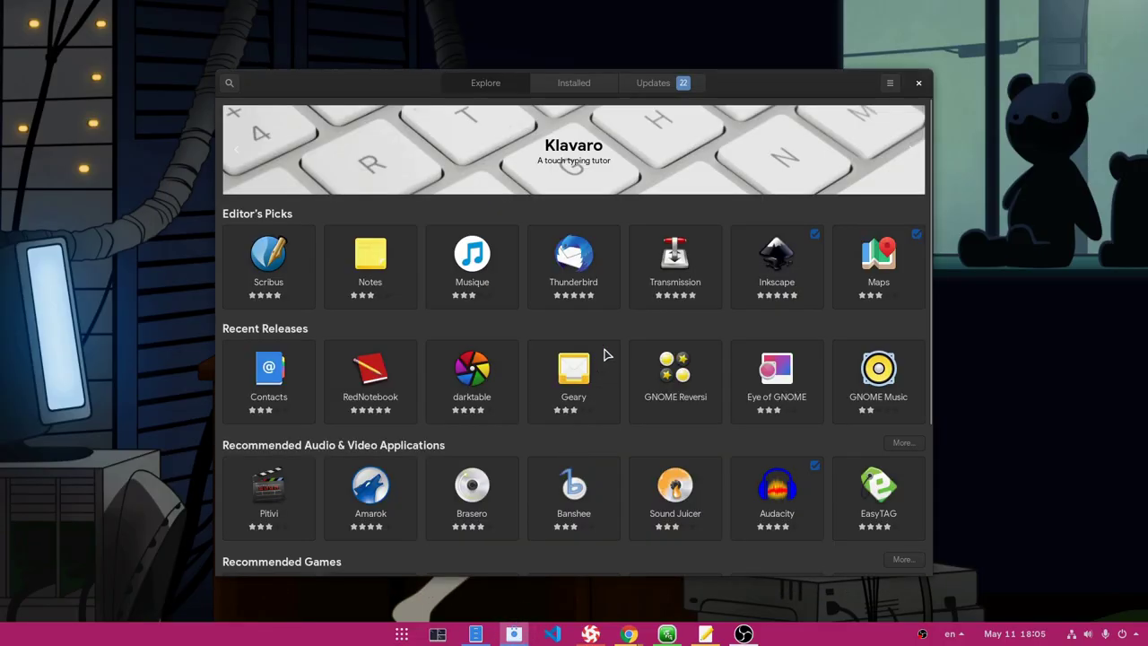
left_click(574, 83)
left_click(503, 142)
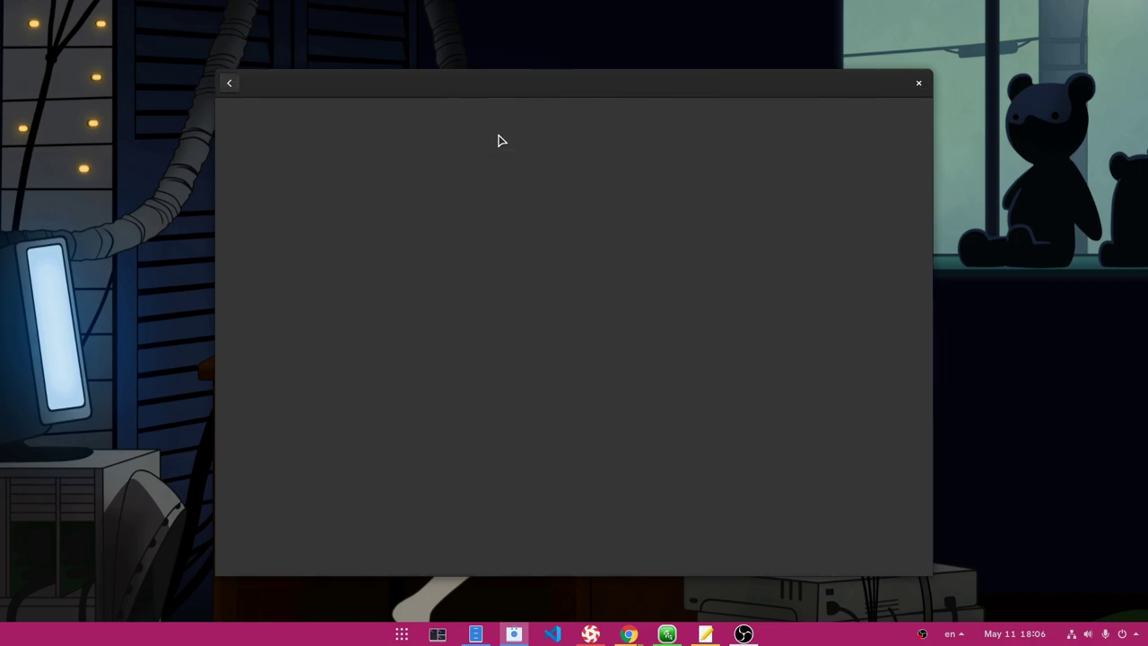
scroll(520, 189, "down", 3)
scroll(529, 242, "down", 3)
scroll(534, 249, "up", 2)
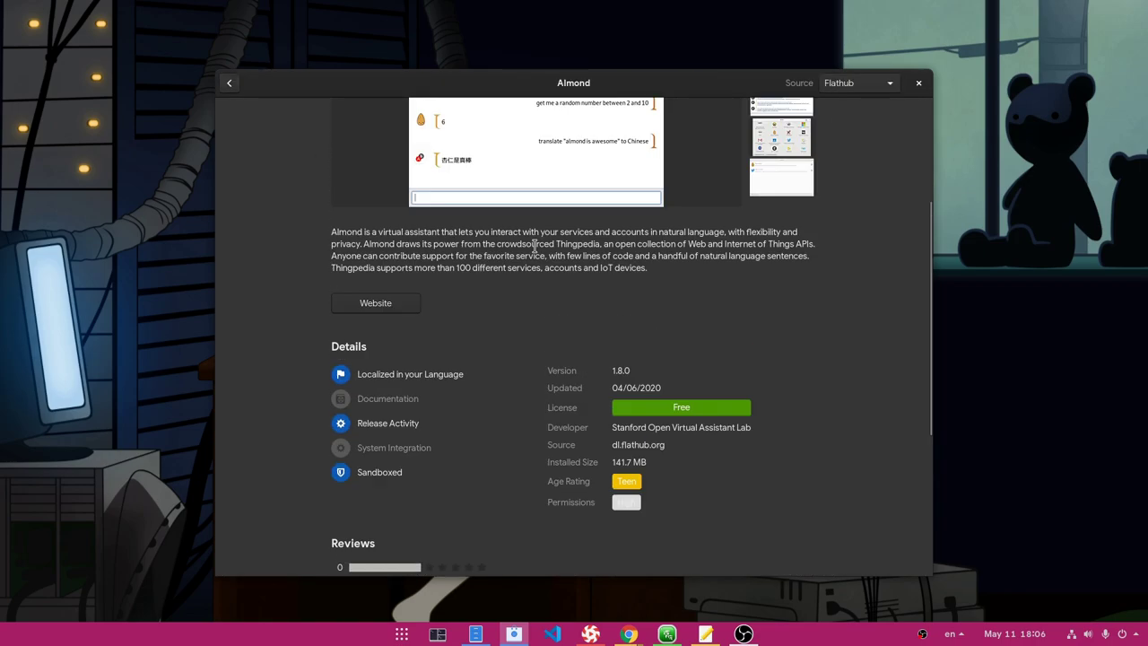
scroll(534, 249, "up", 4)
left_click(231, 87)
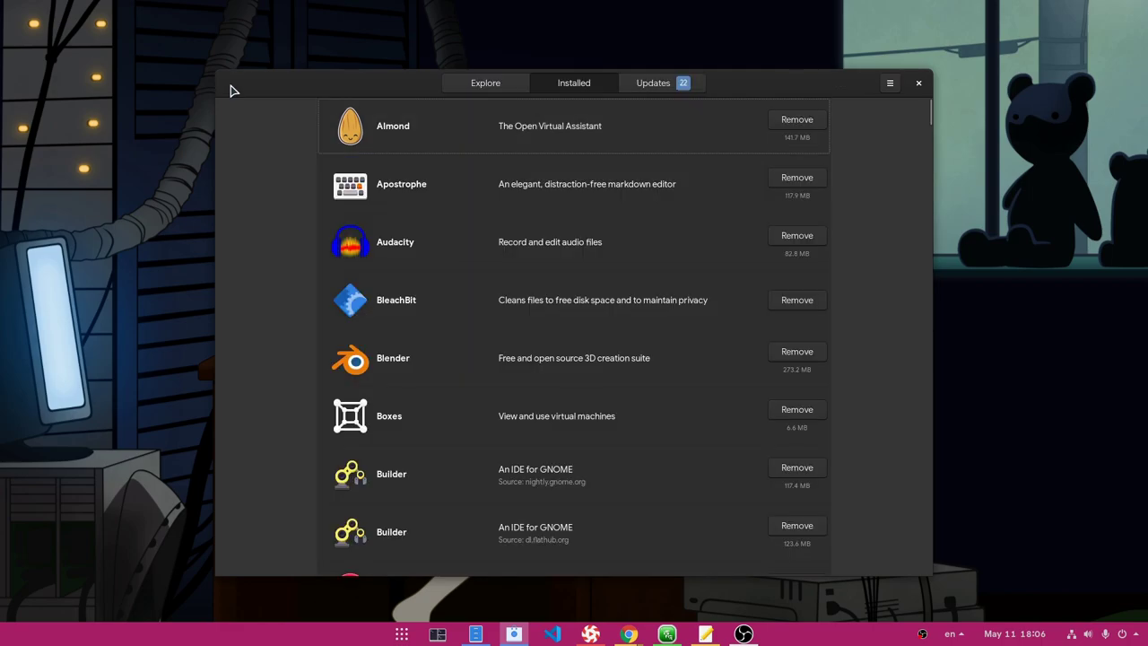
- Open the Games category from Explore and check its Show options
left_click(491, 85)
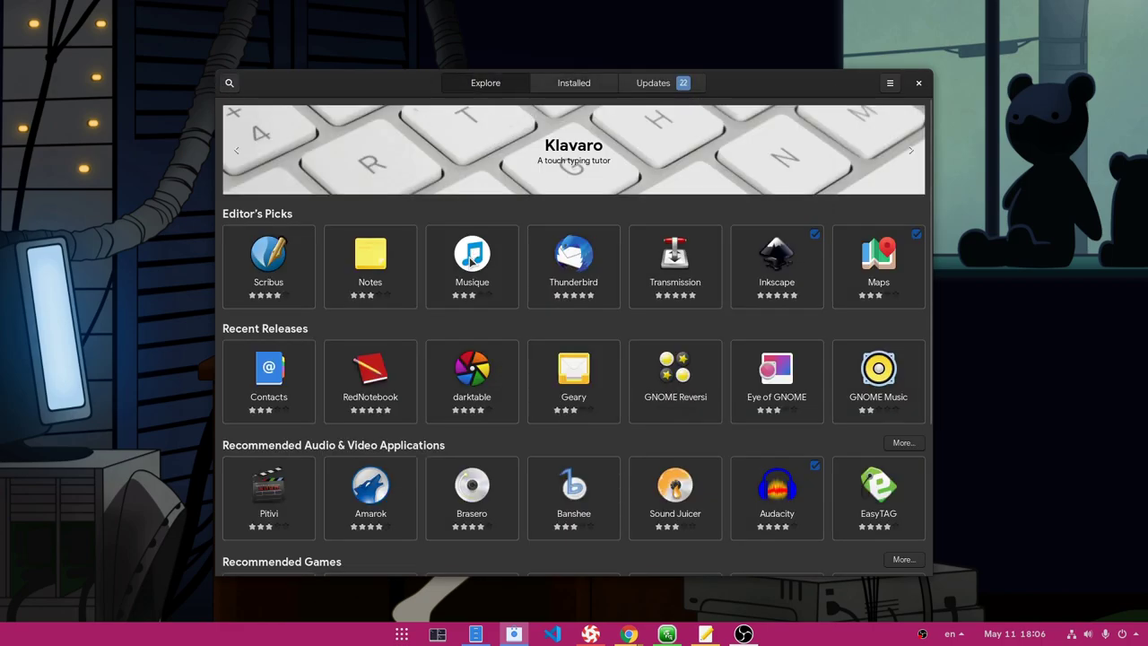
scroll(484, 296, "down", 3)
scroll(476, 296, "down", 1)
left_click(357, 511)
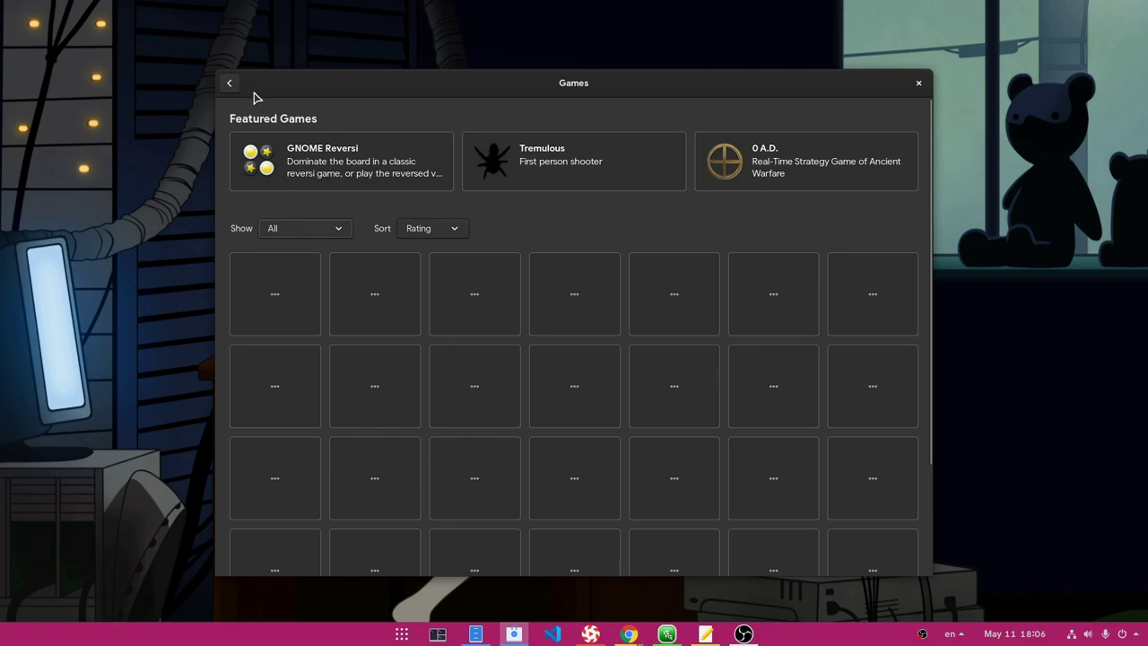
left_click(302, 228)
scroll(592, 305, "down", 2)
scroll(592, 305, "down", 2)
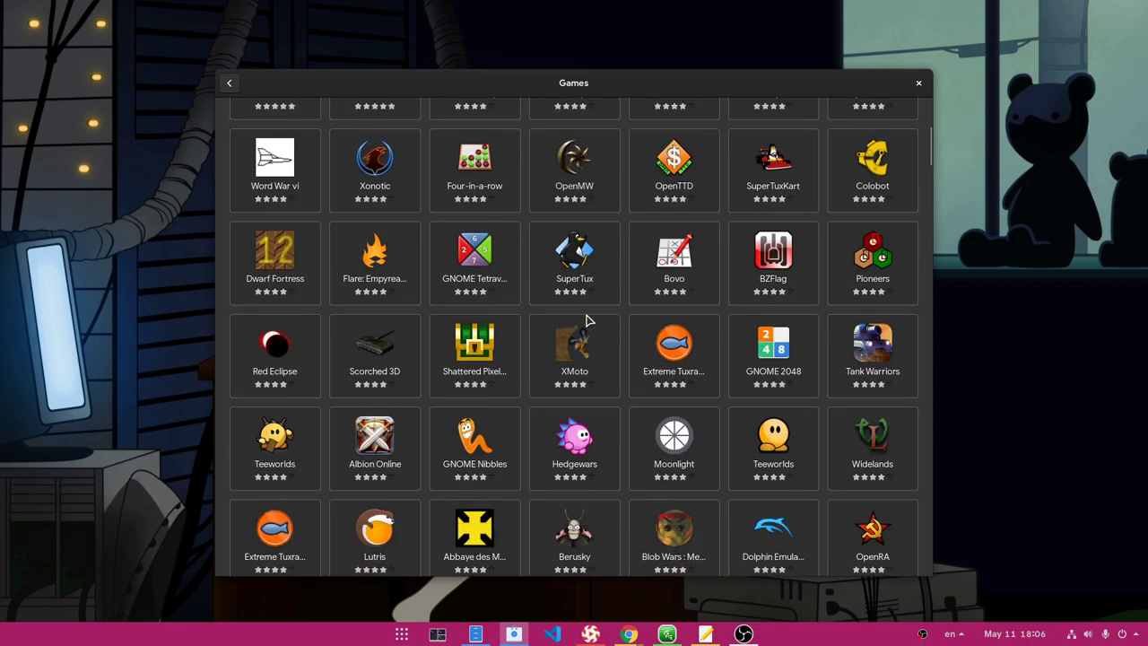